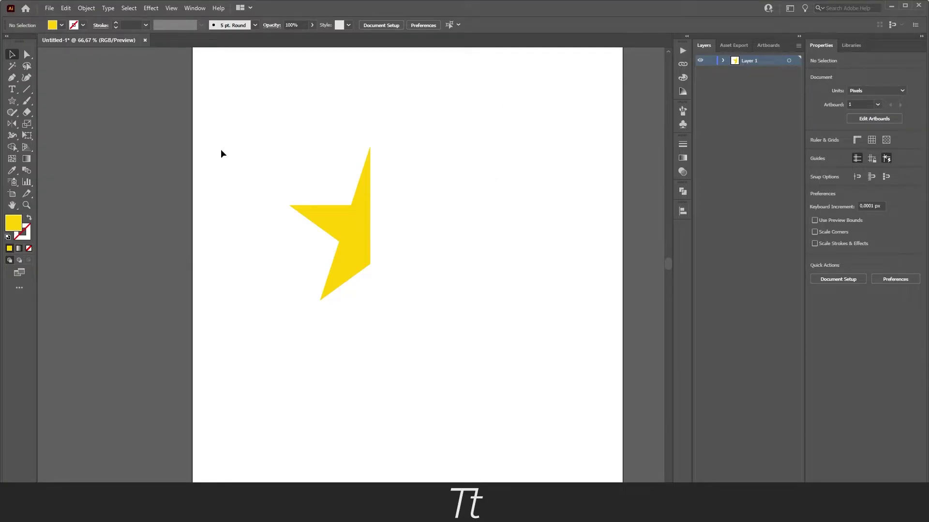
- Marquee-select the whole yellow half-star path
{"action": "left_click", "coordinate": [374, 197]}
{"action": "left_click", "coordinate": [377, 198]}
{"action": "left_click", "coordinate": [372, 145]}
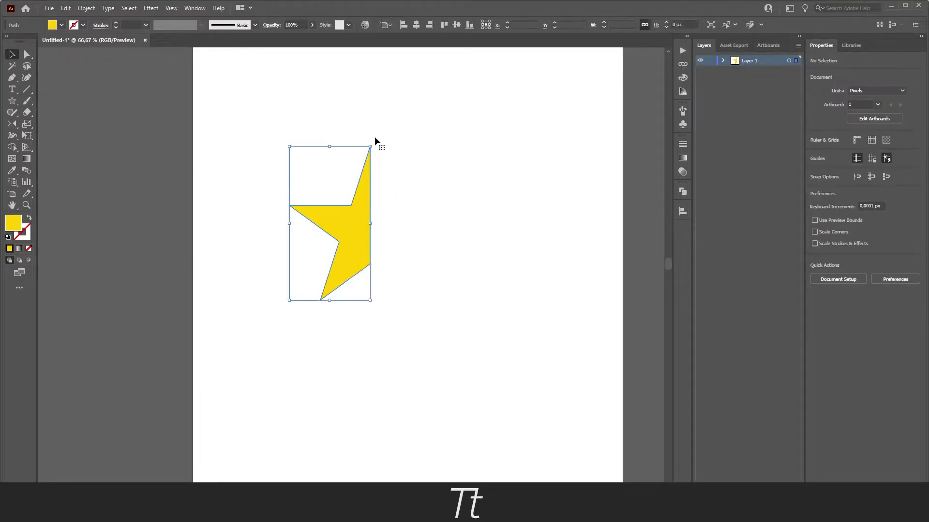
{"action": "left_click", "coordinate": [385, 248]}
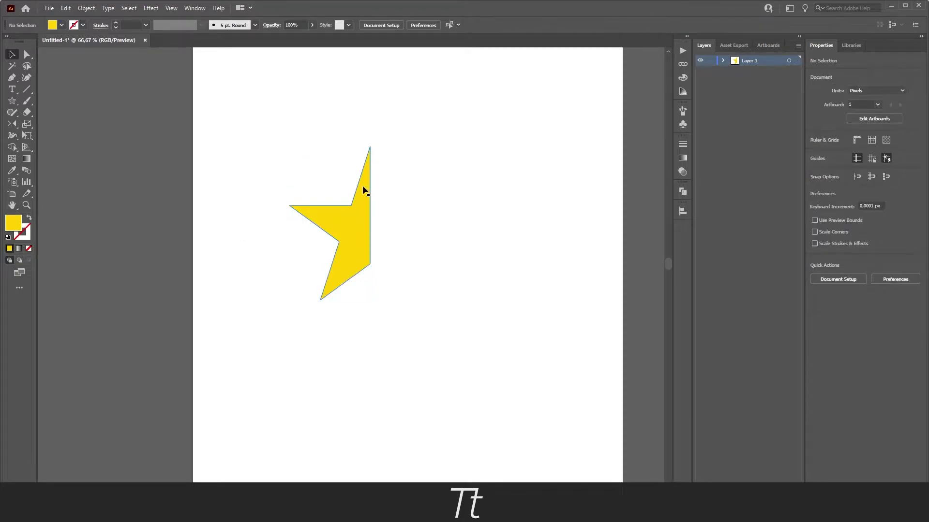
{"action": "left_click", "coordinate": [364, 187]}
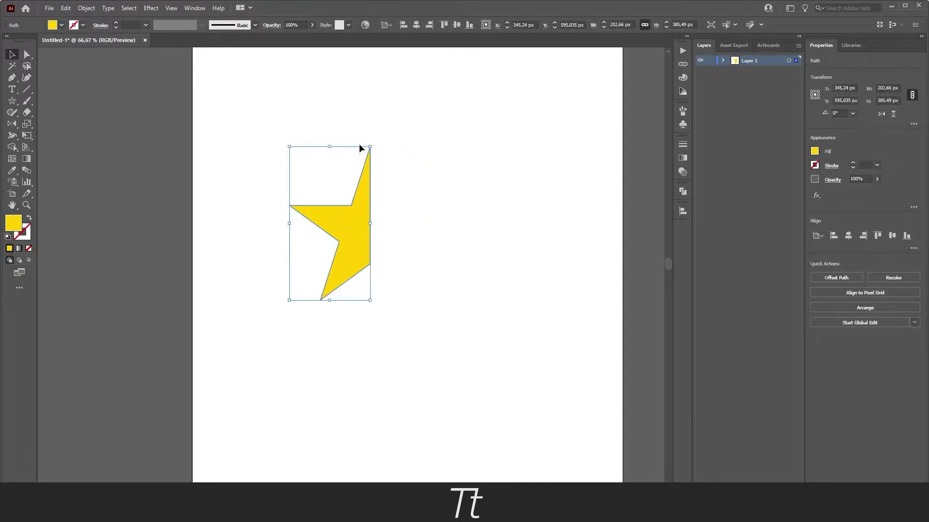
{"action": "left_click", "coordinate": [388, 272]}
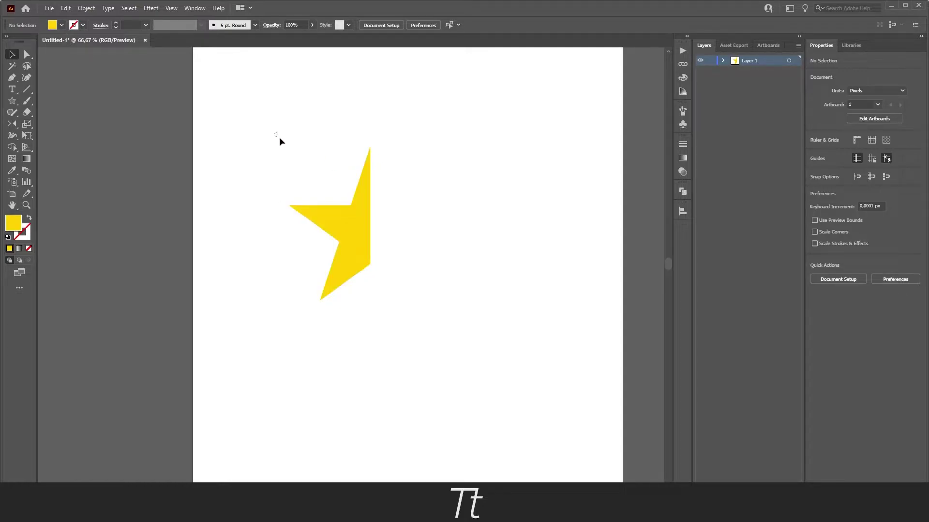
{"action": "left_click_drag", "start_coordinate": [280, 137], "coordinate": [403, 316]}
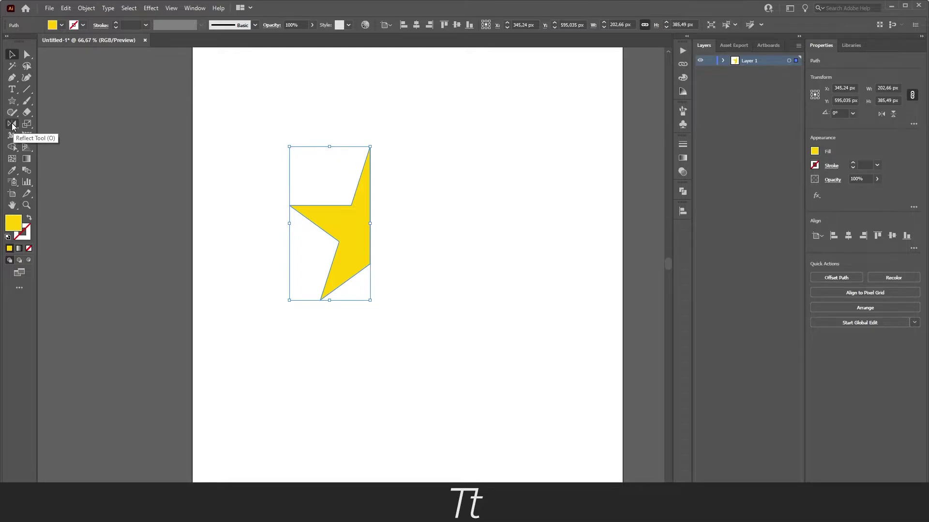
- Use the Reflect Tool (O) to target the lower anchor as the reflection point, holding Alt
{"action": "key", "text": "o"}
{"action": "left_click", "coordinate": [12, 124]}
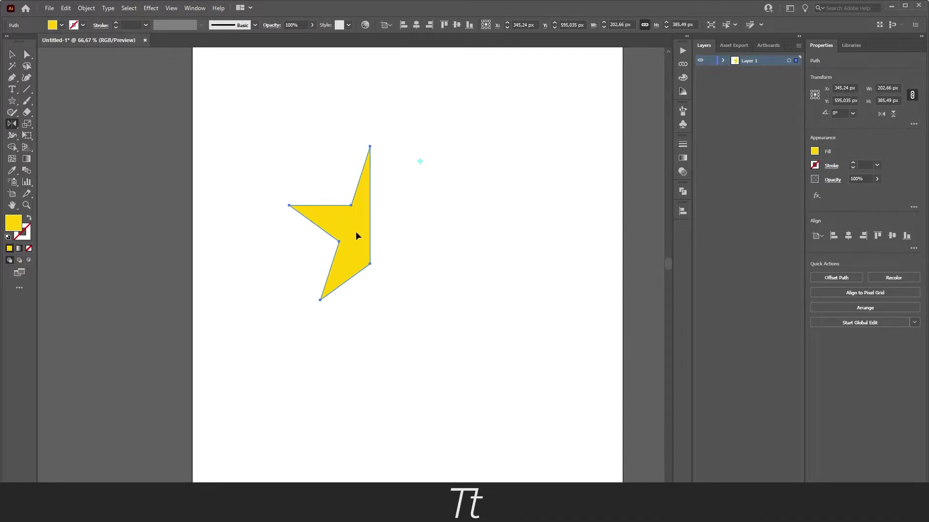
{"action": "left_click", "coordinate": [370, 264]}
{"action": "key", "text": "alt"}
- Open the Reflect options at the lower anchor, move the dialog off the star and recheck Preview
{"action": "left_click", "coordinate": [370, 264], "text": "alt"}
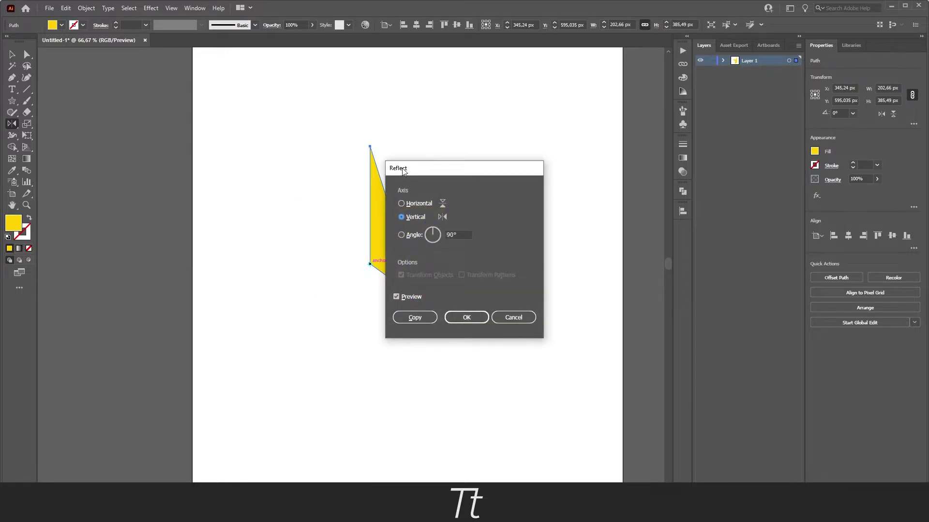
{"action": "left_click_drag", "start_coordinate": [402, 170], "coordinate": [468, 107]}
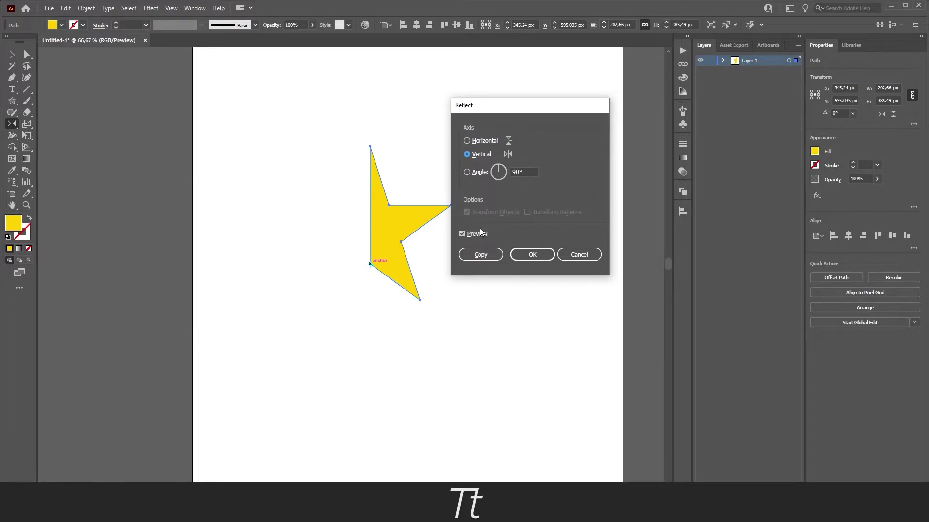
{"action": "left_click", "coordinate": [462, 235]}
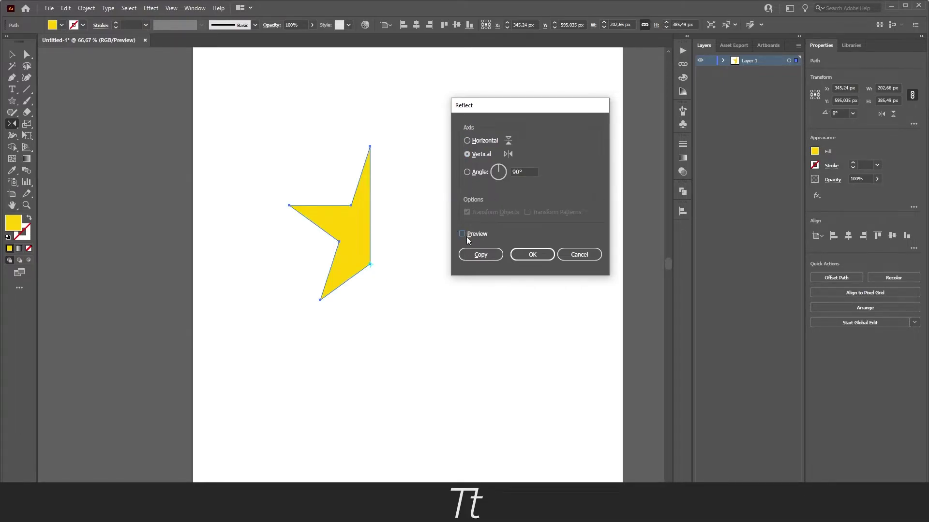
{"action": "left_click", "coordinate": [464, 234]}
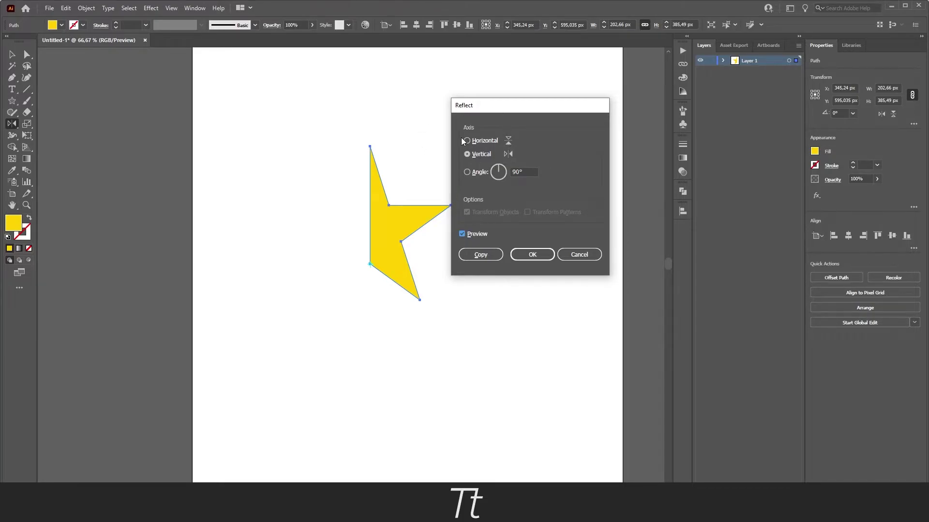
- Try a Horizontal axis and a 288° angle, then settle on a Vertical 90° reflection
{"action": "left_click", "coordinate": [474, 144]}
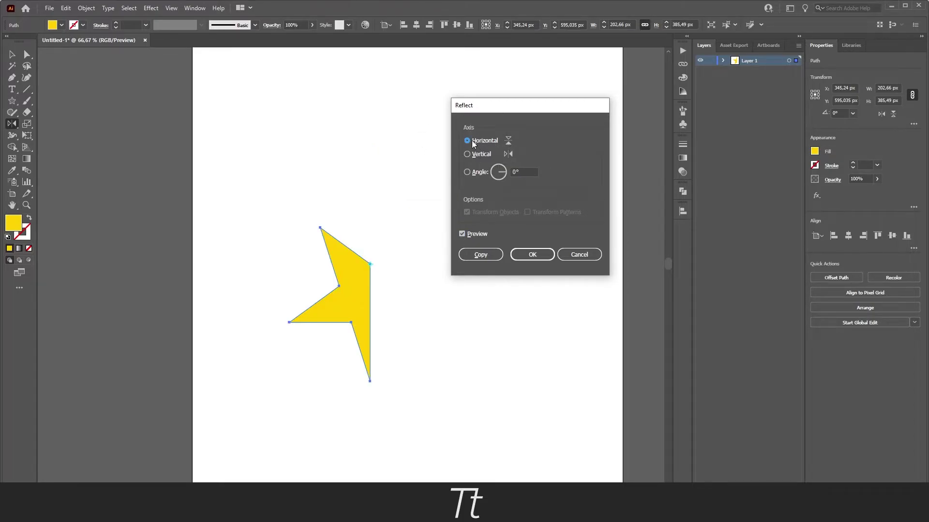
{"action": "left_click", "coordinate": [469, 154]}
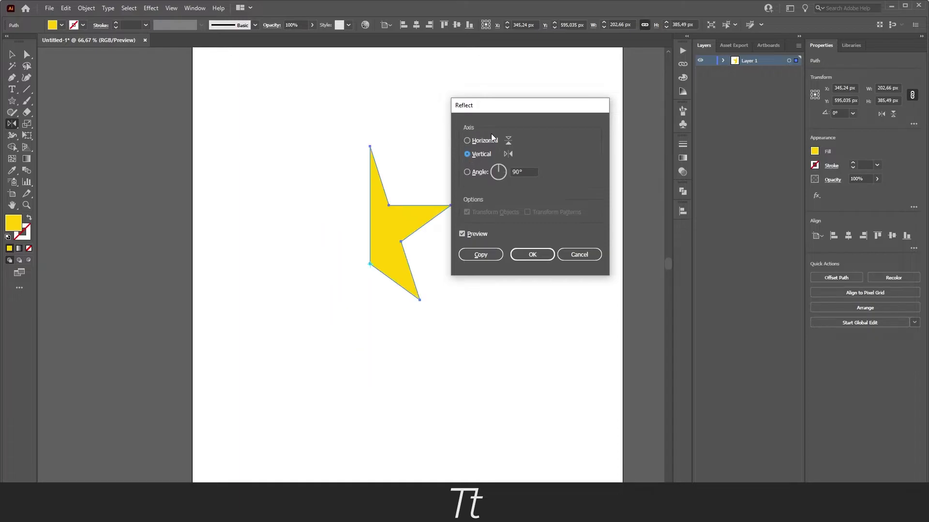
{"action": "left_click", "coordinate": [501, 166]}
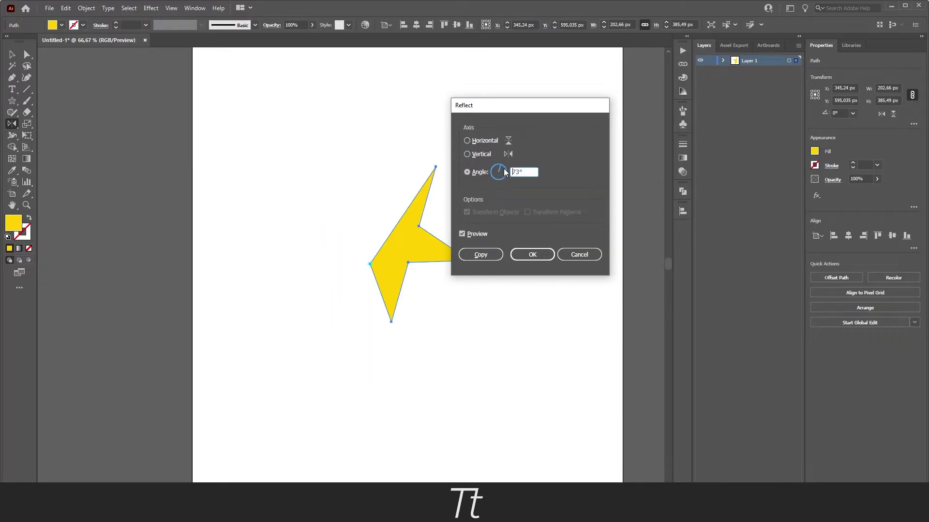
{"action": "left_click_drag", "start_coordinate": [503, 171], "coordinate": [499, 176]}
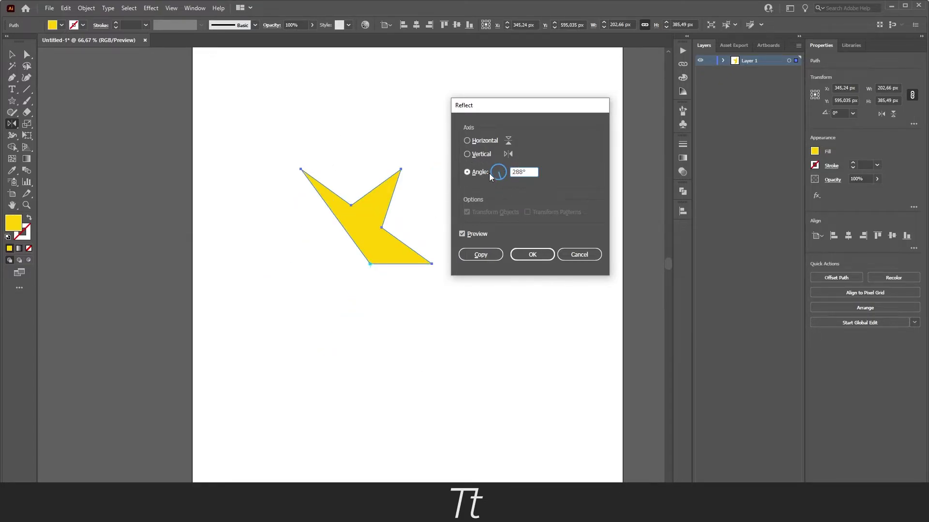
{"action": "left_click", "coordinate": [471, 153]}
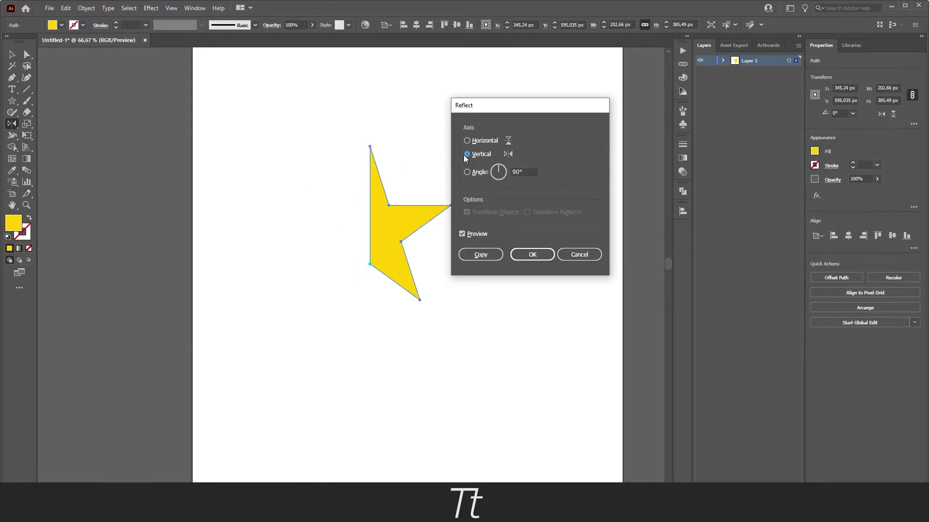
- Make a mirrored copy forming a full star, then zoom in and delete the right half
{"action": "left_click", "coordinate": [480, 256]}
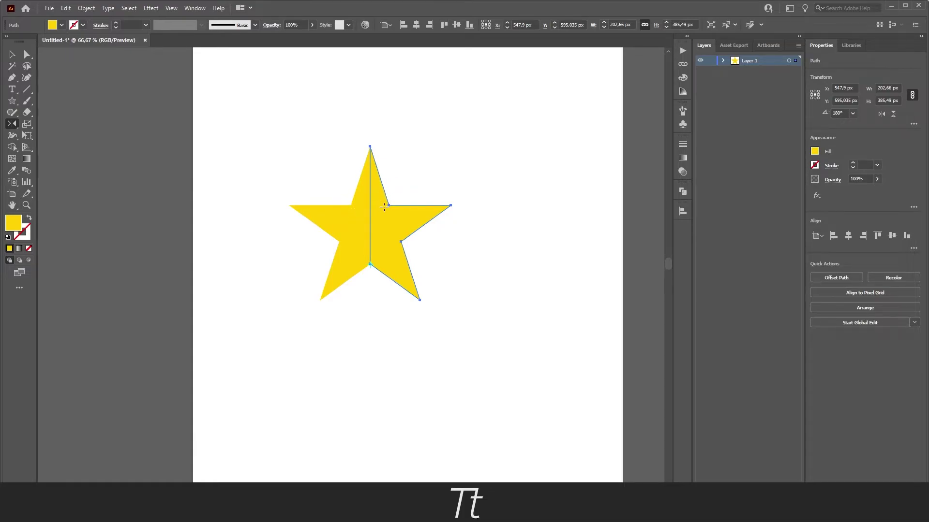
{"action": "key", "text": "v"}
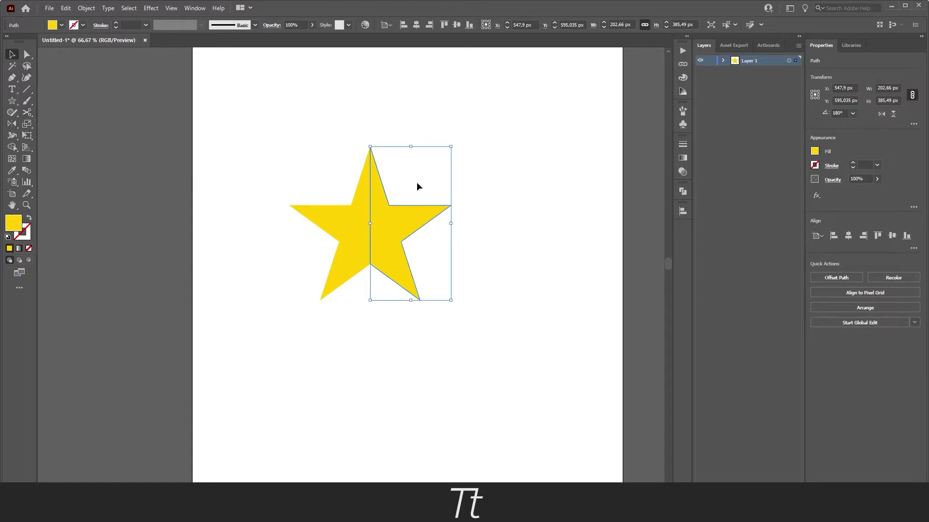
{"action": "left_click", "coordinate": [417, 182]}
{"action": "left_click", "coordinate": [419, 205], "text": "ctrl+alt"}
{"action": "left_click_drag", "start_coordinate": [419, 205], "coordinate": [473, 215]}
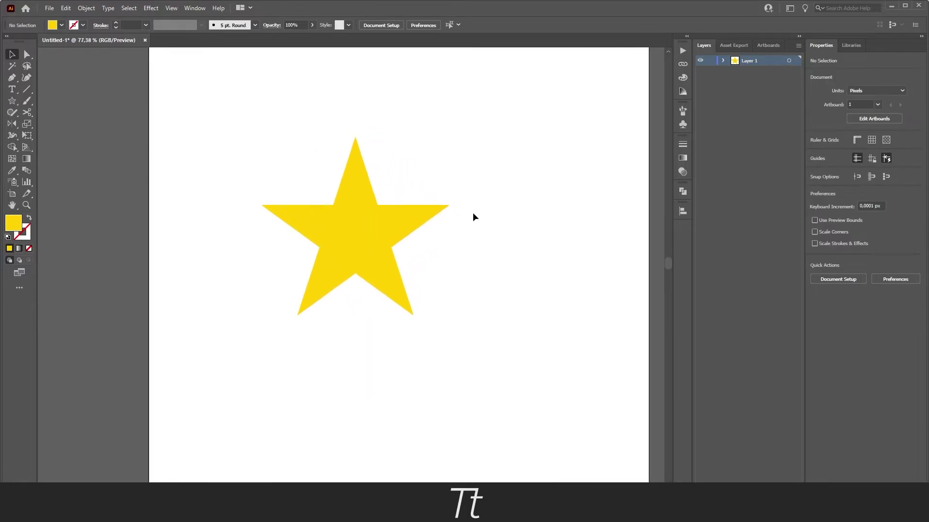
{"action": "left_click", "coordinate": [371, 194]}
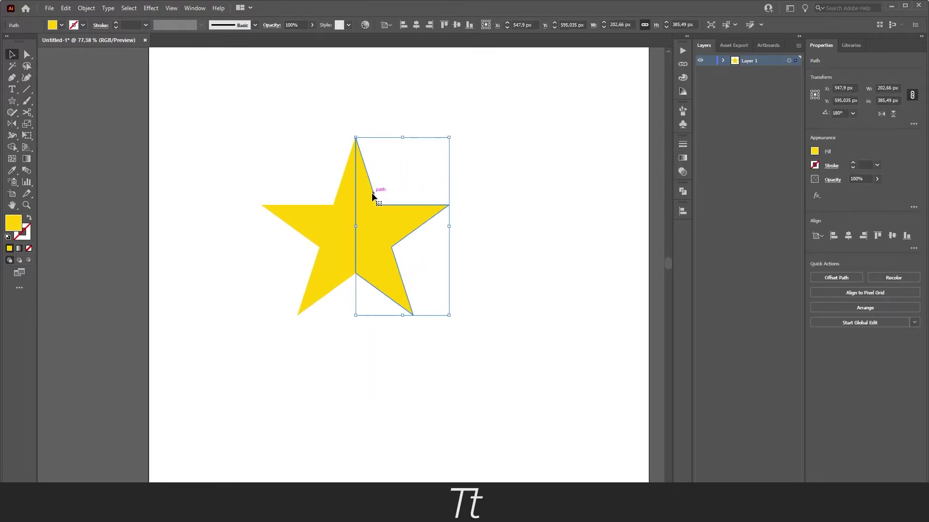
{"action": "key", "text": "Delete"}
- Duplicate the left half-star directly to its right with a Shift+Alt drag
{"action": "left_click", "coordinate": [350, 200]}
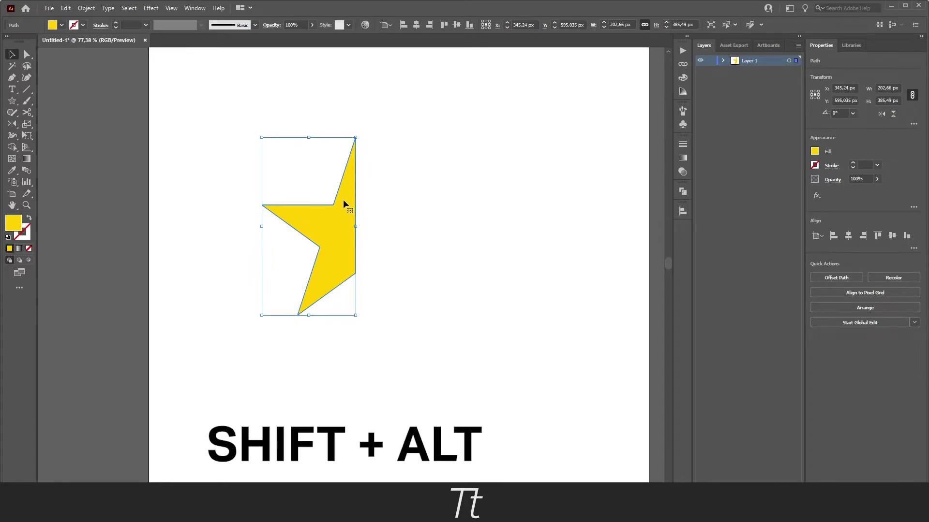
{"action": "left_click_drag", "start_coordinate": [343, 204], "coordinate": [462, 213]}
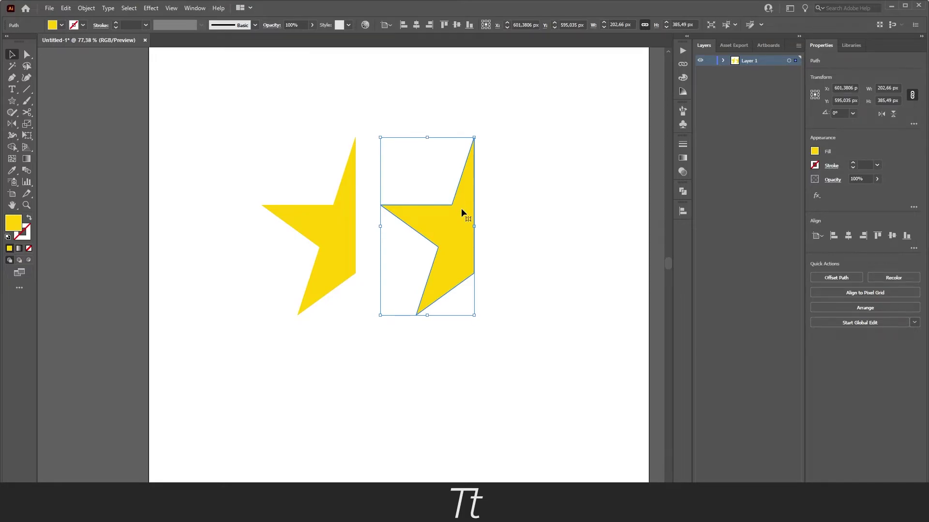
{"action": "key", "text": "o"}
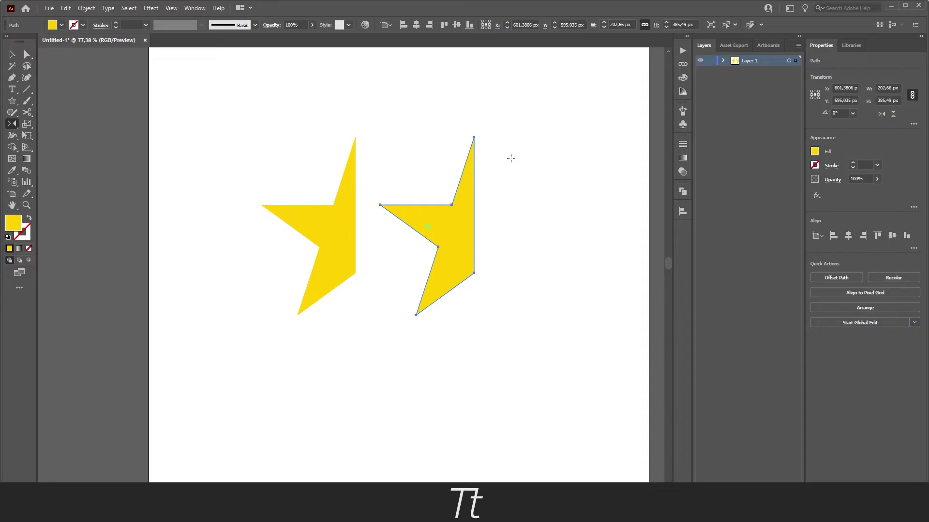
- Flip the copy at -90° with the Reflect Tool so it mirrors the left half
{"action": "key", "text": "shift"}
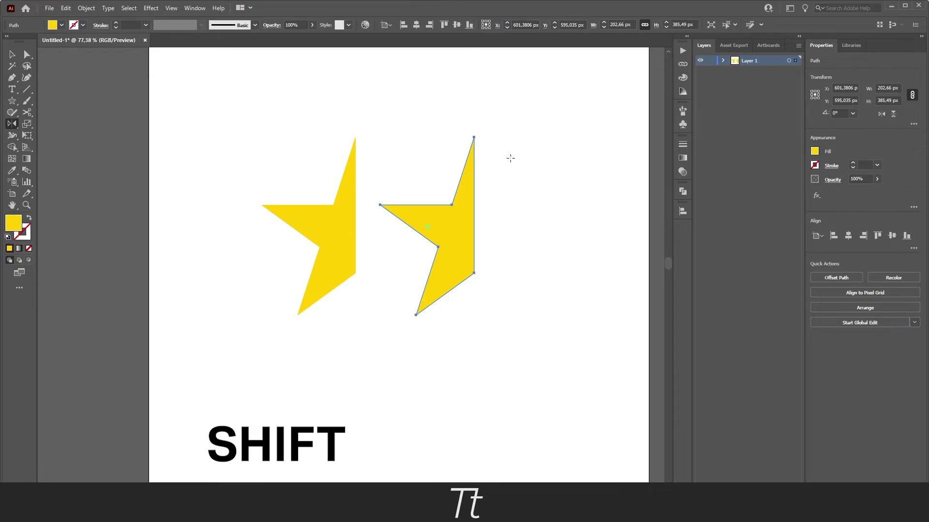
{"action": "left_click_drag", "start_coordinate": [510, 157], "coordinate": [504, 159]}
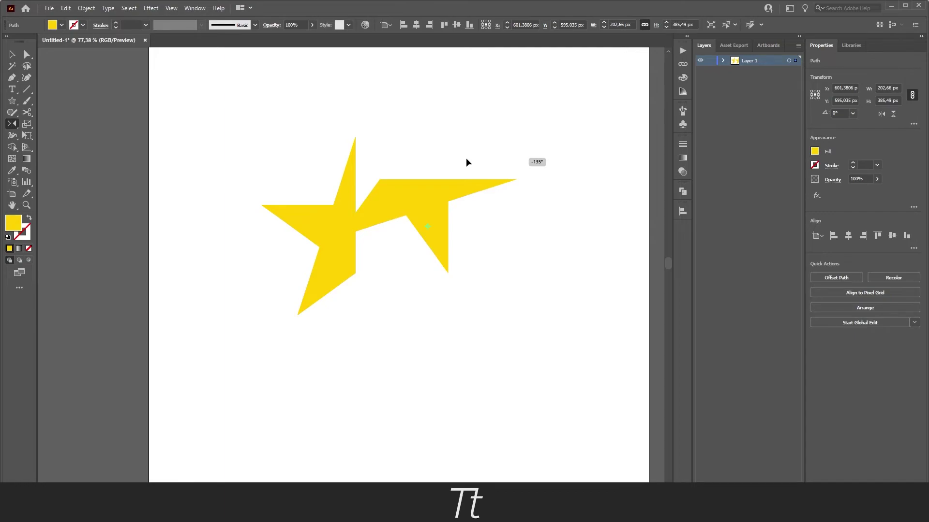
{"action": "left_click_drag", "start_coordinate": [427, 163], "coordinate": [342, 120]}
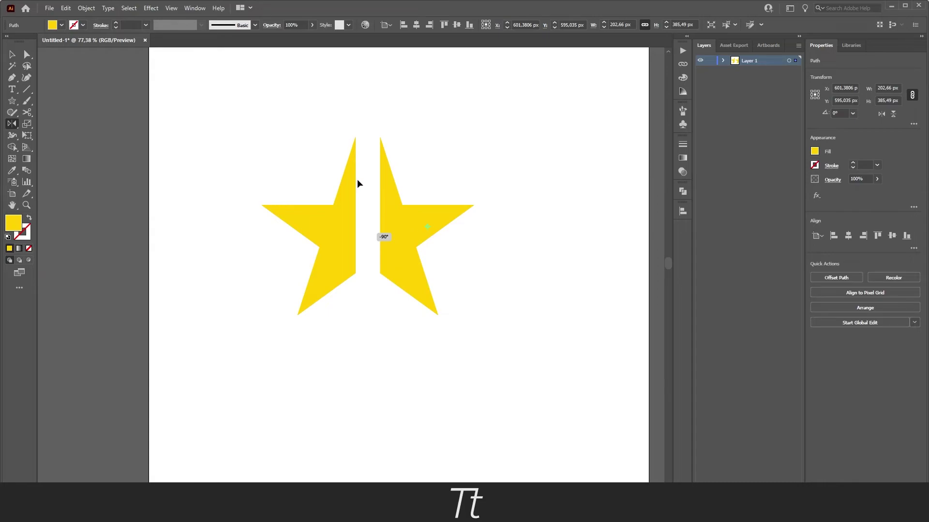
{"action": "left_click_drag", "start_coordinate": [357, 180], "coordinate": [380, 186]}
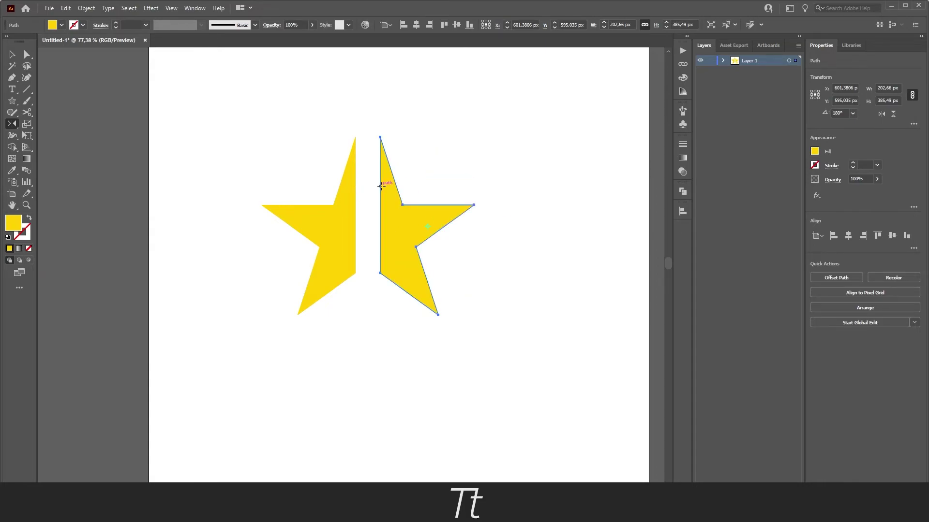
- Butt the right half against the left, then scale both halves down together around the centre
{"action": "key", "text": "v"}
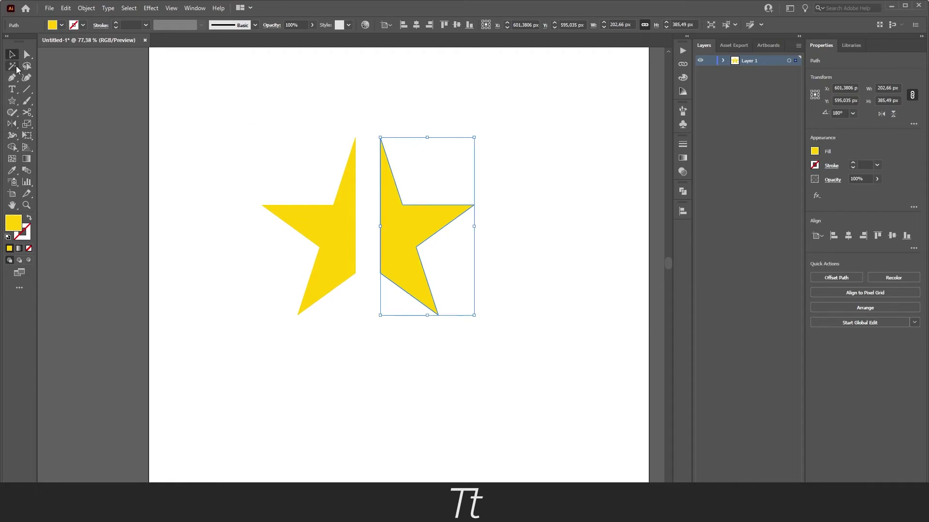
{"action": "left_click_drag", "start_coordinate": [393, 193], "coordinate": [370, 192]}
{"action": "key", "text": "ctrl+1"}
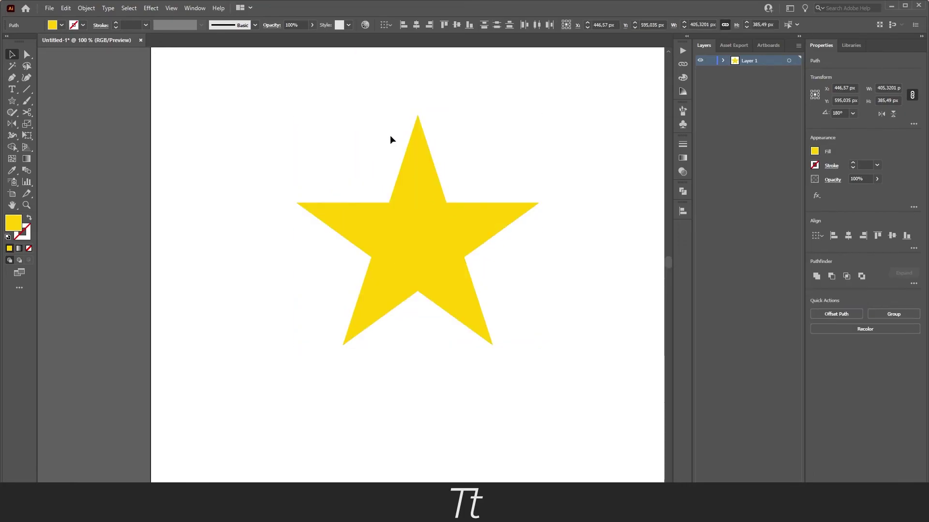
{"action": "left_click_drag", "start_coordinate": [296, 83], "coordinate": [560, 383]}
{"action": "left_click_drag", "start_coordinate": [539, 230], "coordinate": [505, 228]}
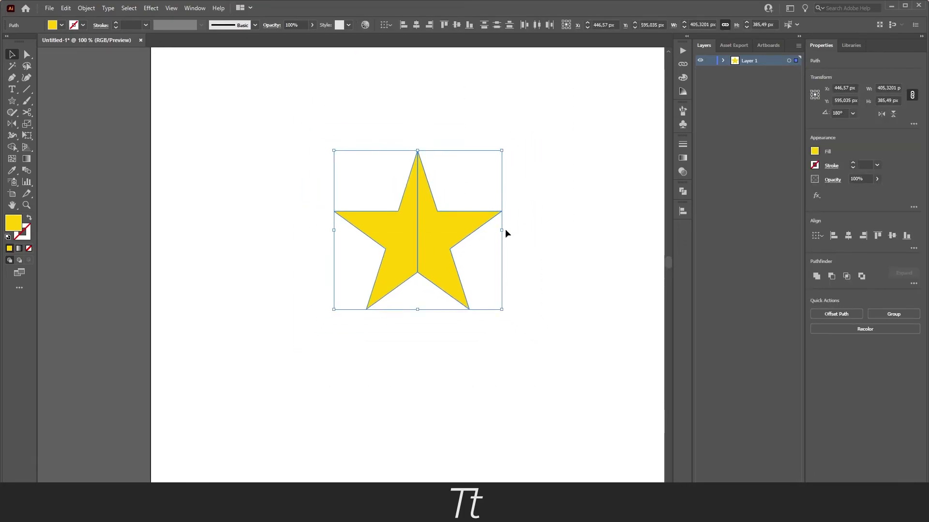
{"action": "key", "text": "ctrl+shift+a"}
{"action": "key", "text": "ctrl+minus"}
{"action": "scroll", "coordinate": [359, 256], "scroll_direction": "down", "scroll_amount": 3}
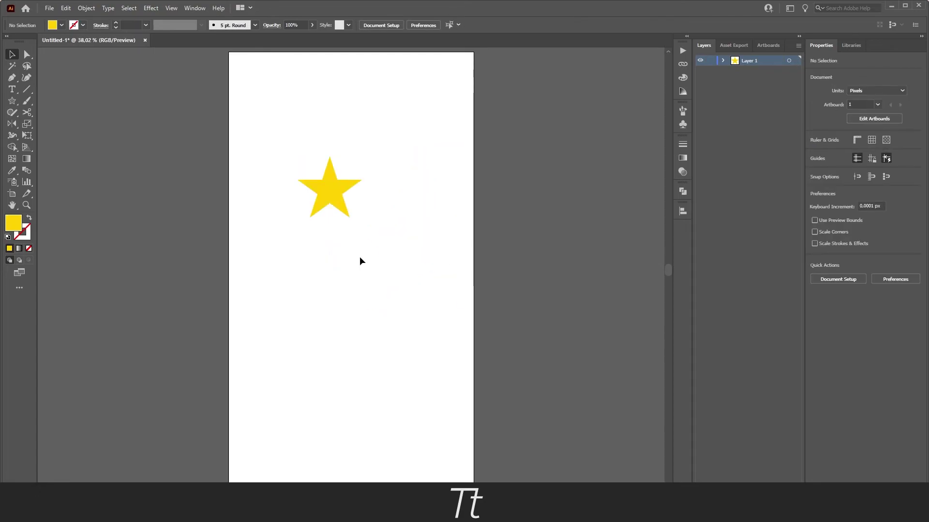